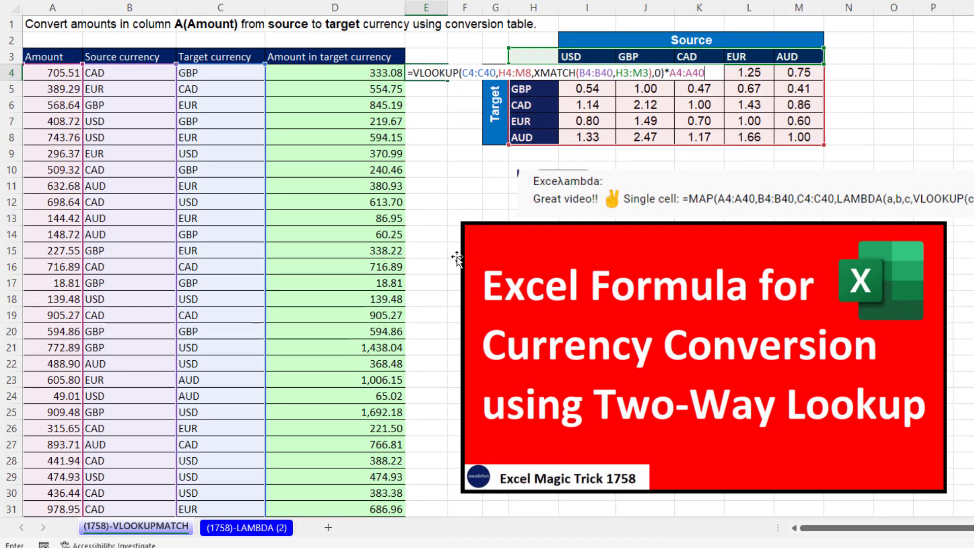
Step: Commit the VLOOKUP formula in E4 so converted amounts spill down column E
key(Return)
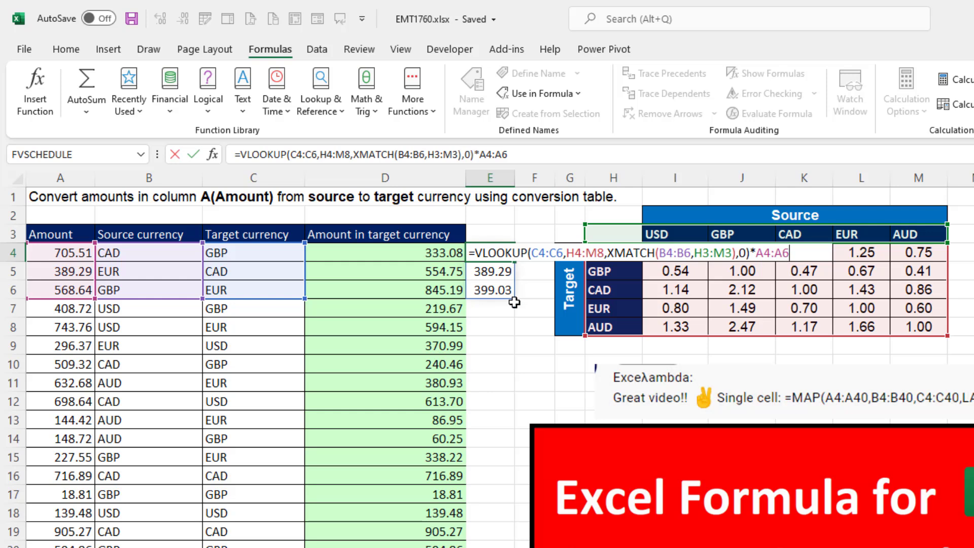
Step: Commit E4's three-row formula and step through its calculation with Evaluate Formula
key(ctrl+Return)
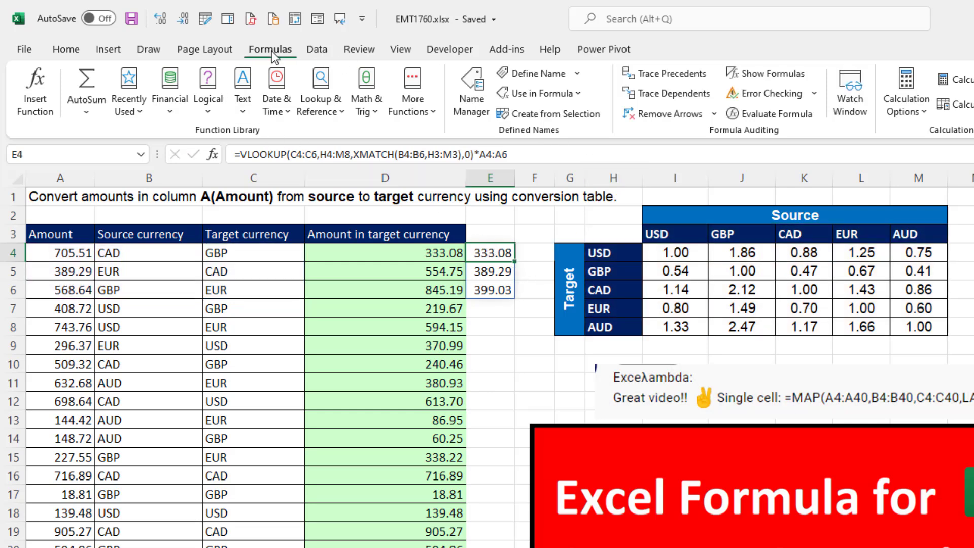
click(750, 112)
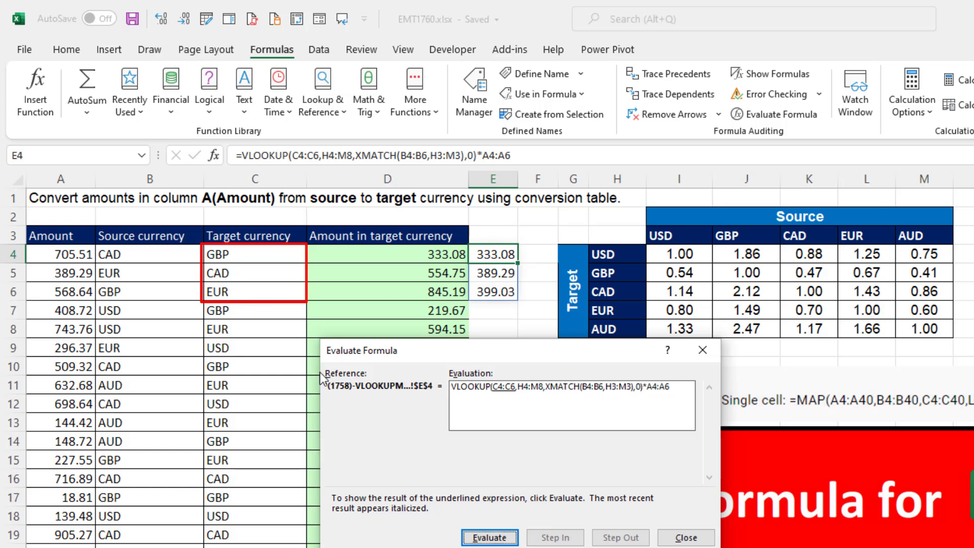
key(Return)
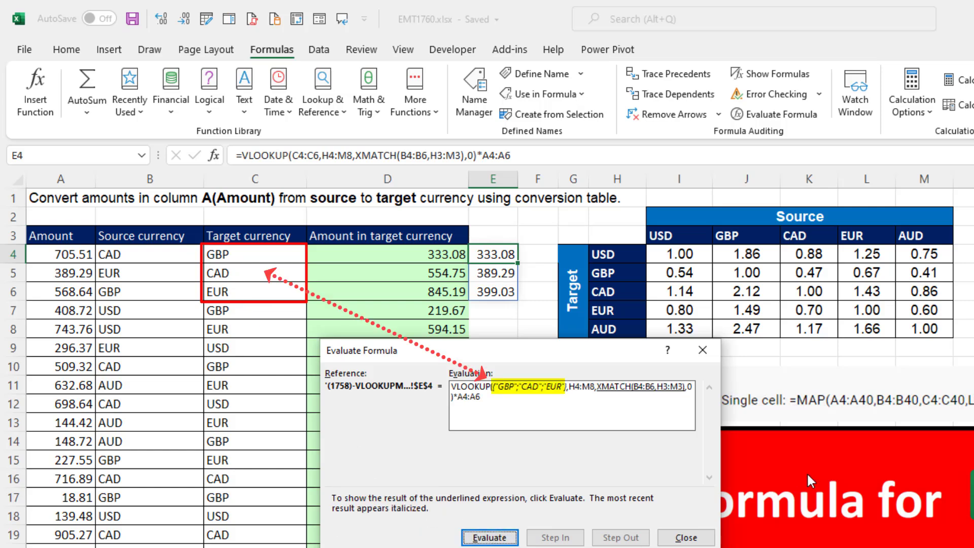
key(Return)
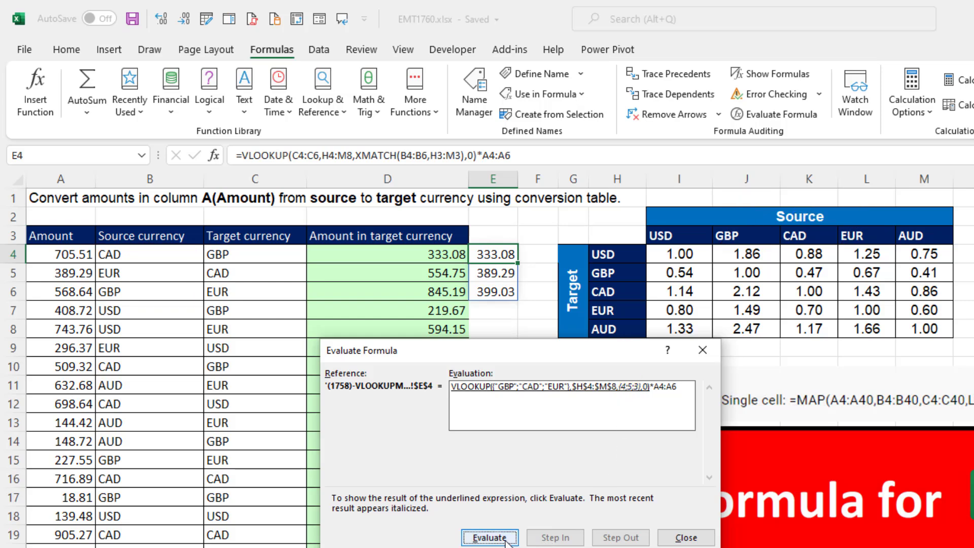
click(489, 537)
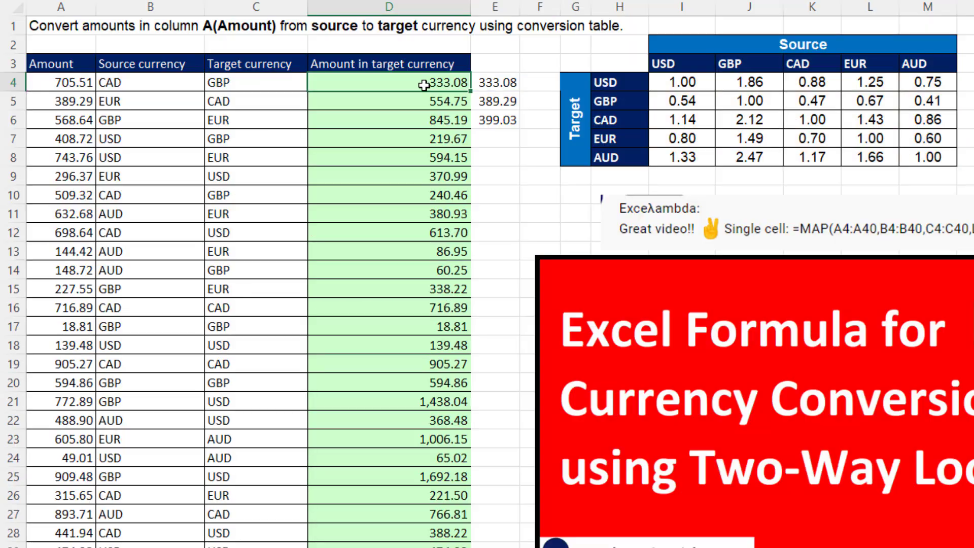
Step: Replace D4's old lookup formula with =MAP(
double_click(327, 83)
drag(316, 82, 706, 119)
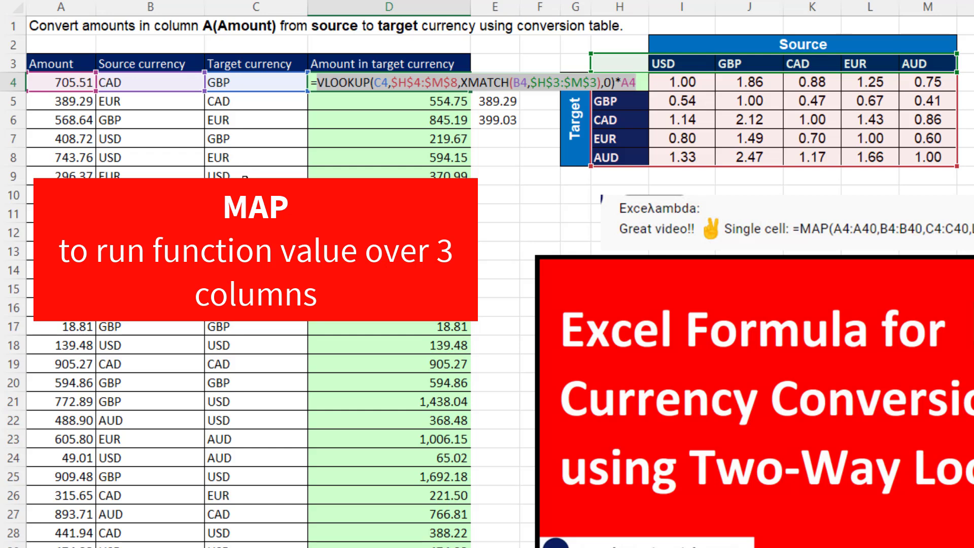
text(=map)
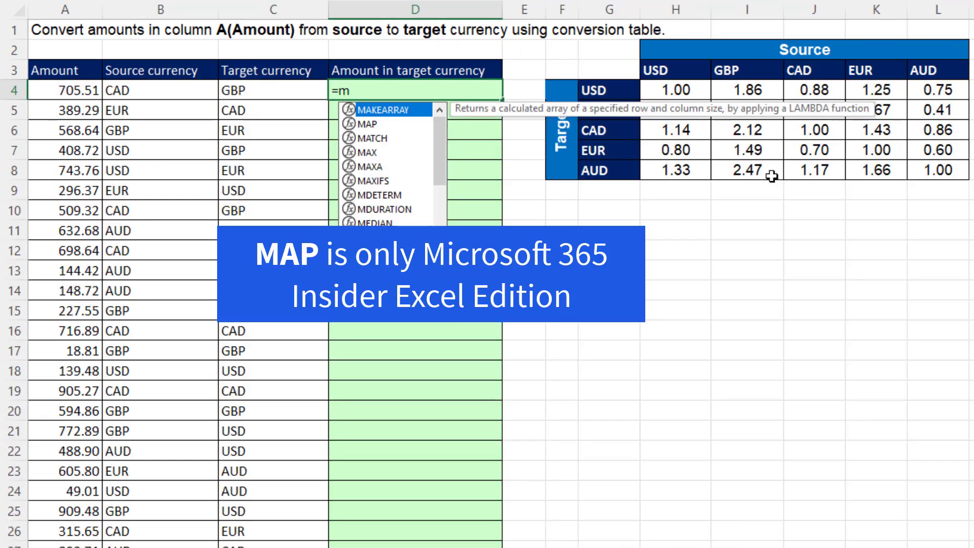
key(Tab)
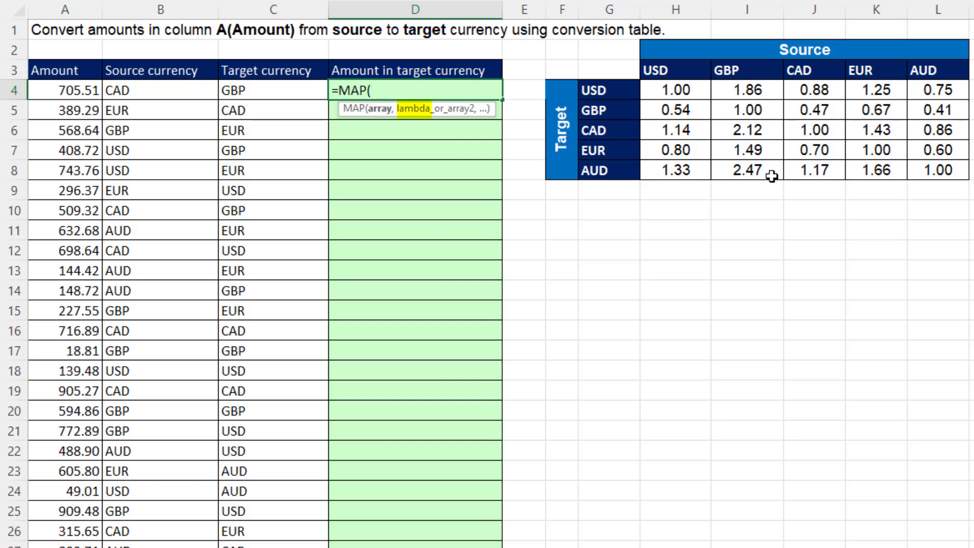
Step: Enter A4:A40, B4:B40 and C4:C40 as MAP's comma-separated input ranges
click(59, 93)
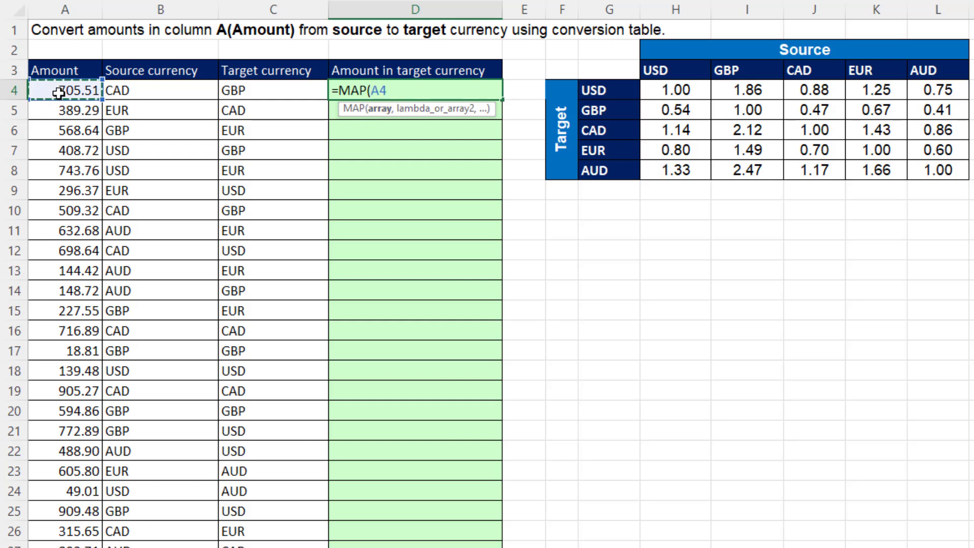
key(ctrl+shift+Down)
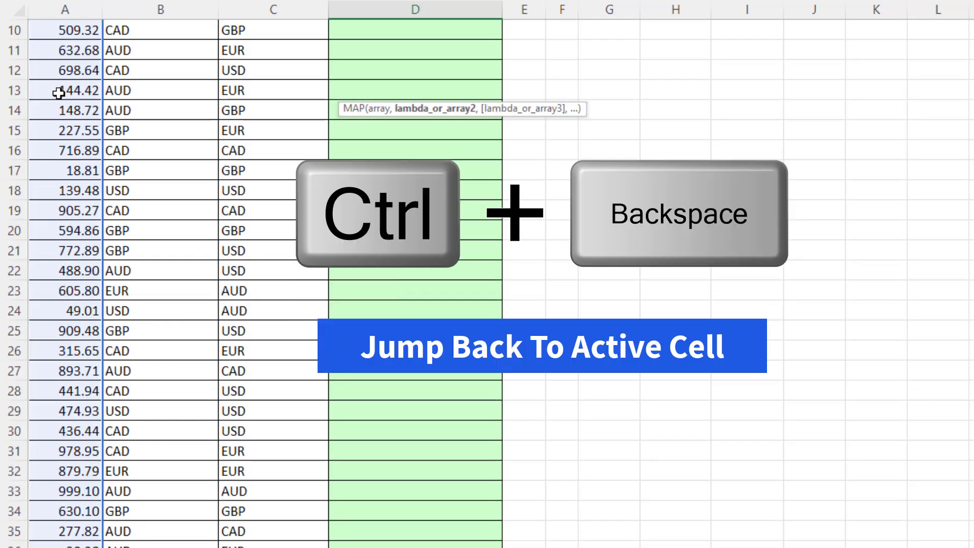
key(ctrl+BackSpace)
text(,)
click(148, 90)
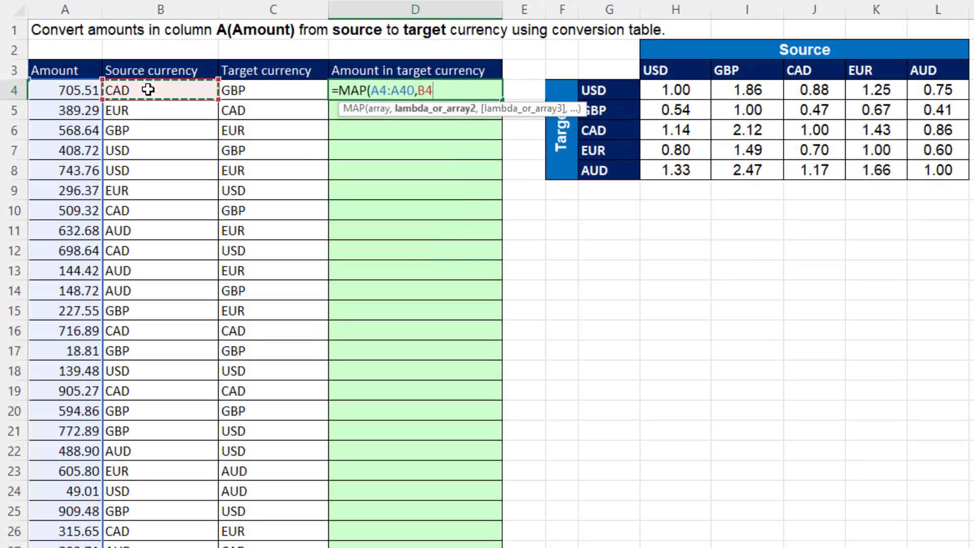
key(ctrl+shift+Down)
text(,)
key(ctrl+BackSpace)
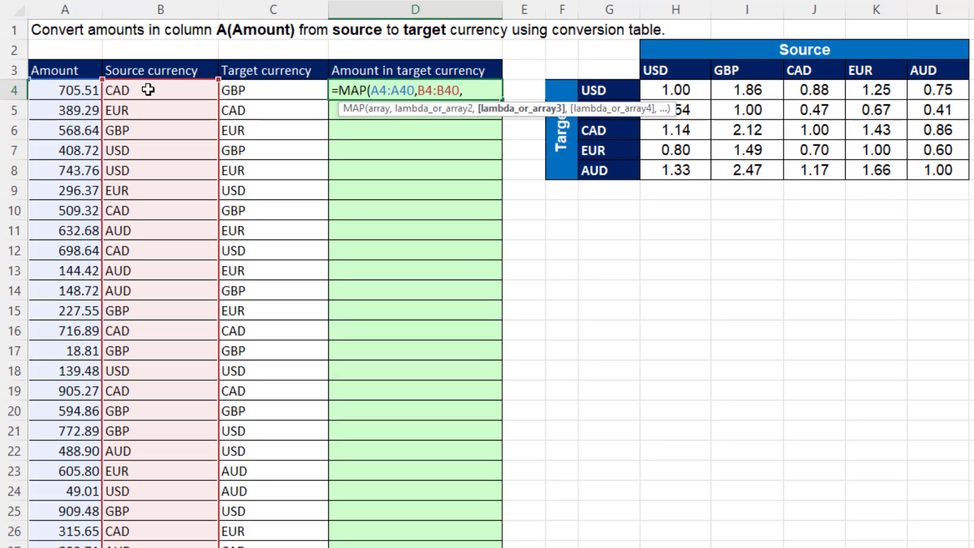
click(244, 84)
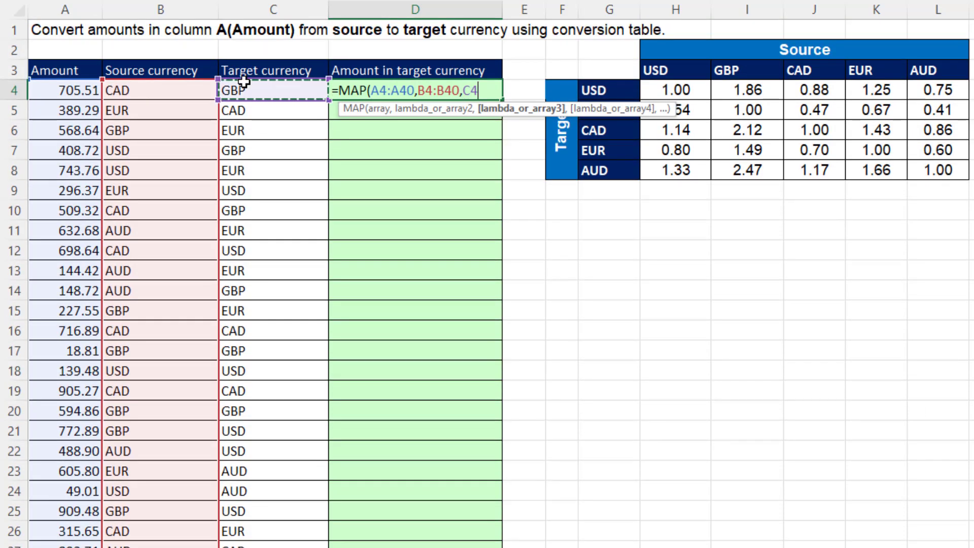
key(ctrl+shift+Down)
key(ctrl+BackSpace)
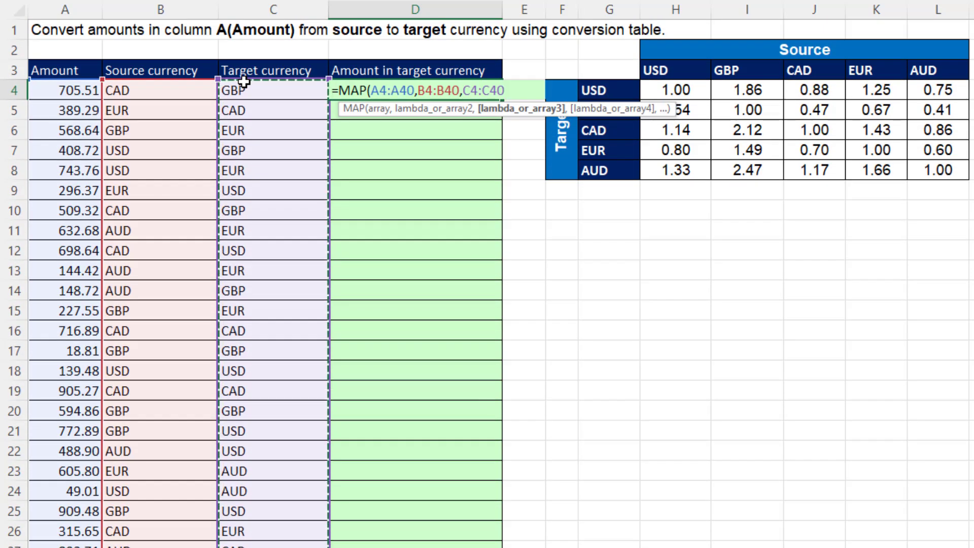
text(,)
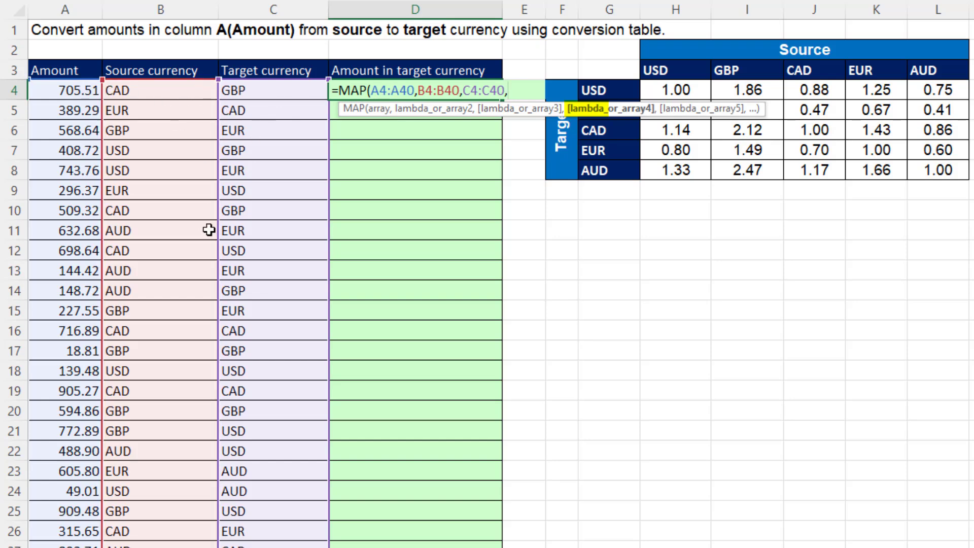
Step: Add LAMBDA(Amount,Source,Target, to the MAP formula and begin a VLOOKUP
text(la)
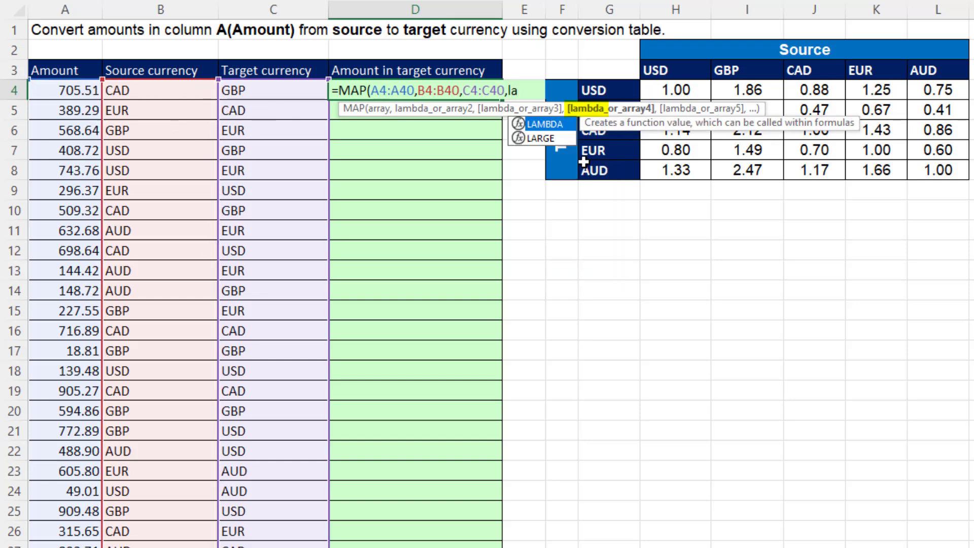
key(Tab)
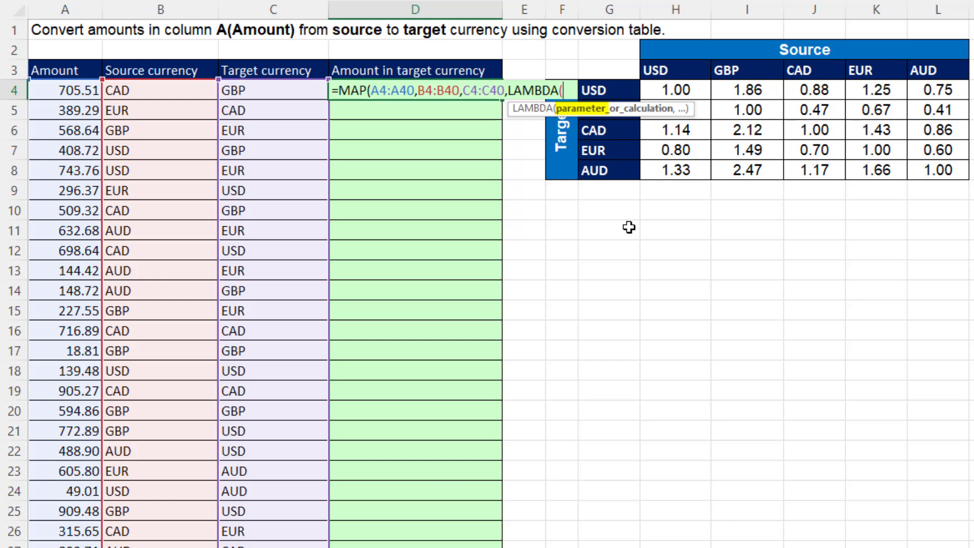
text(A)
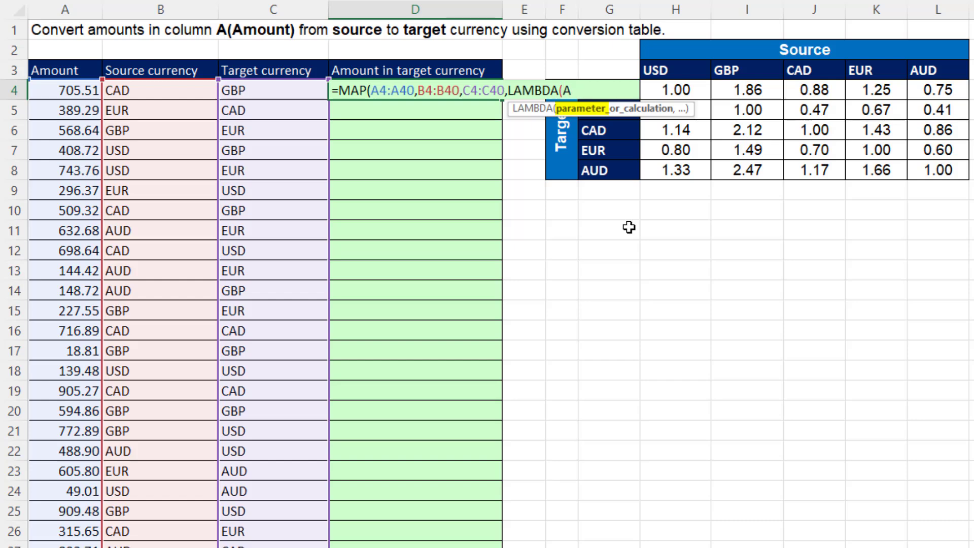
text(mount)
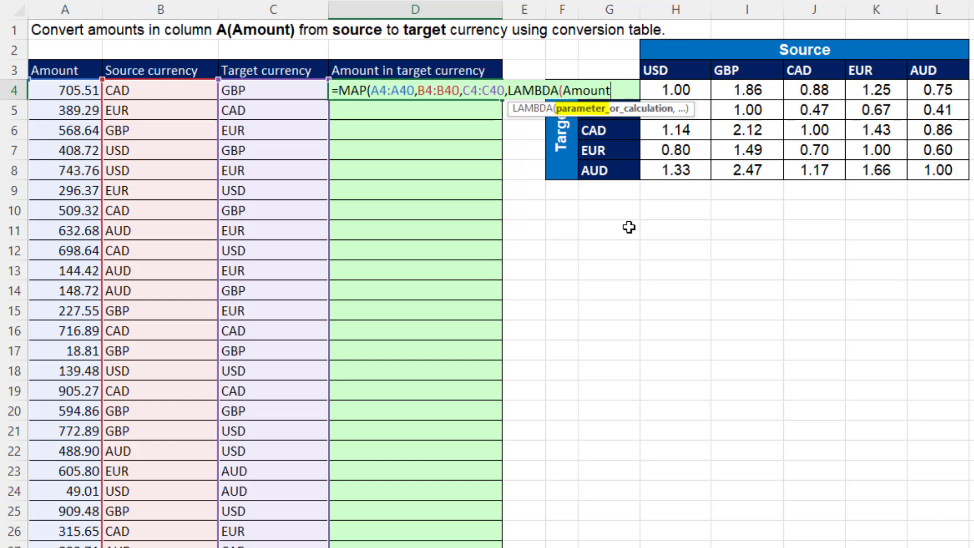
text(,Sour)
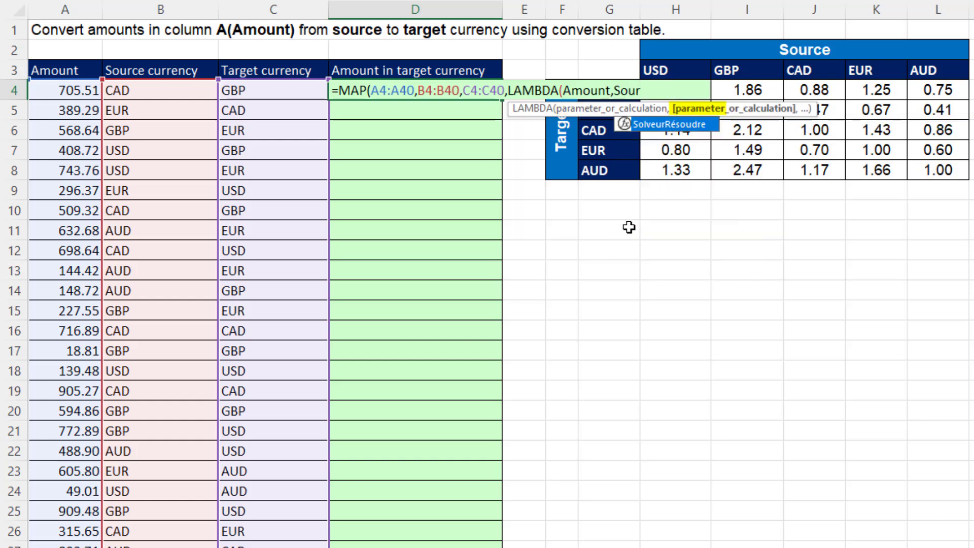
text(ce,Target)
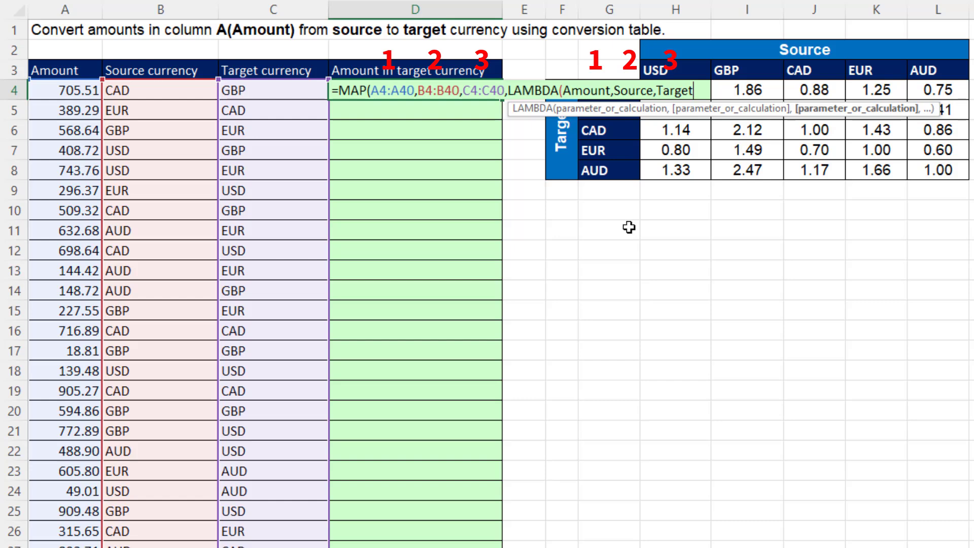
text(,)
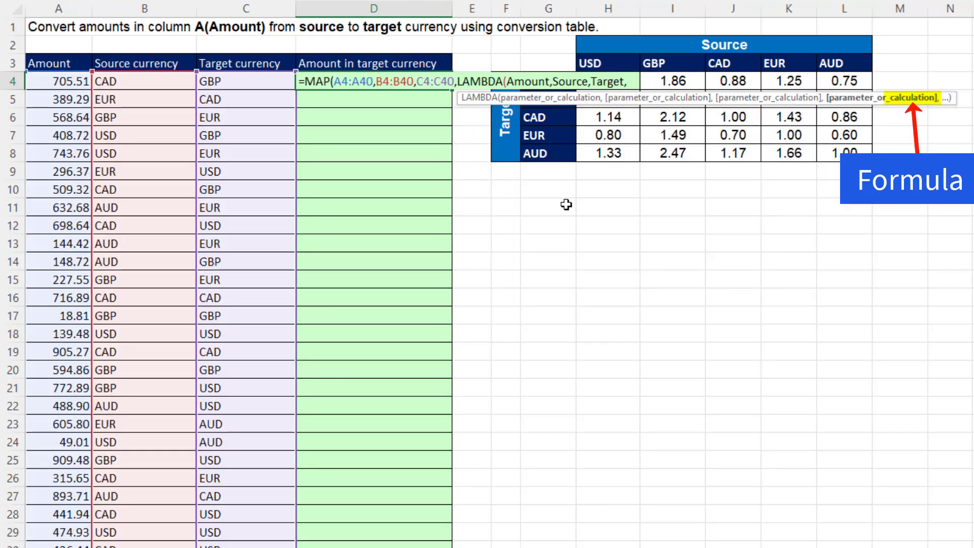
text(vl)
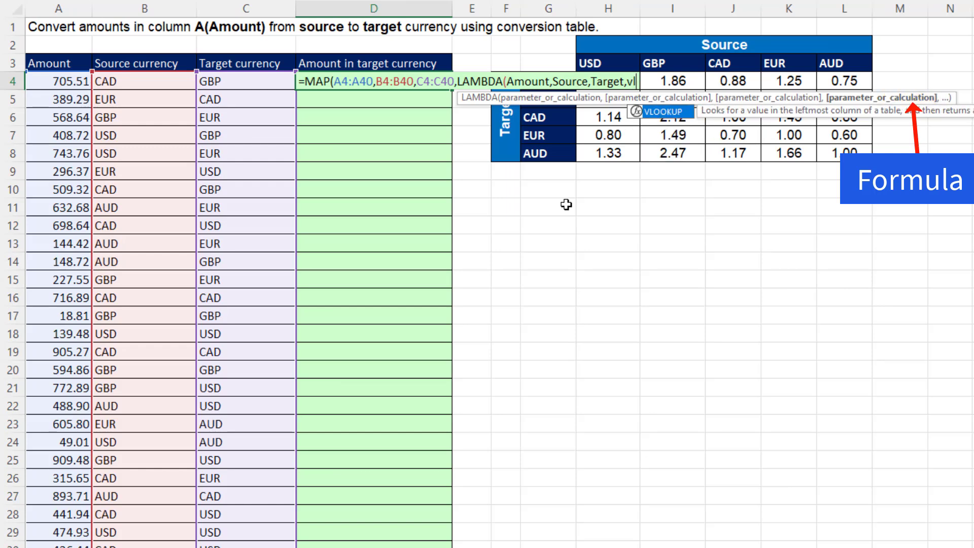
Step: Make the VLOOKUP look up Target in the rate table G4:L8
key(Tab)
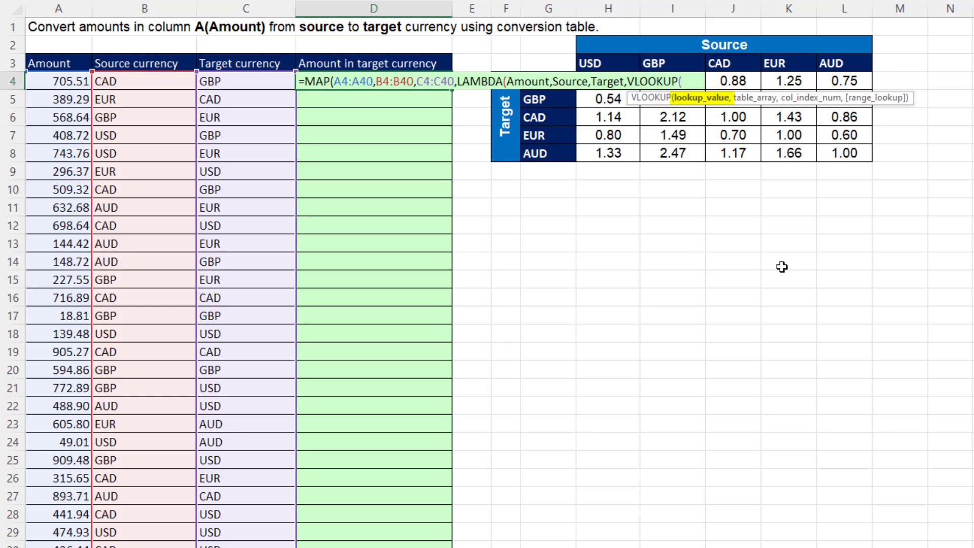
text(Ta)
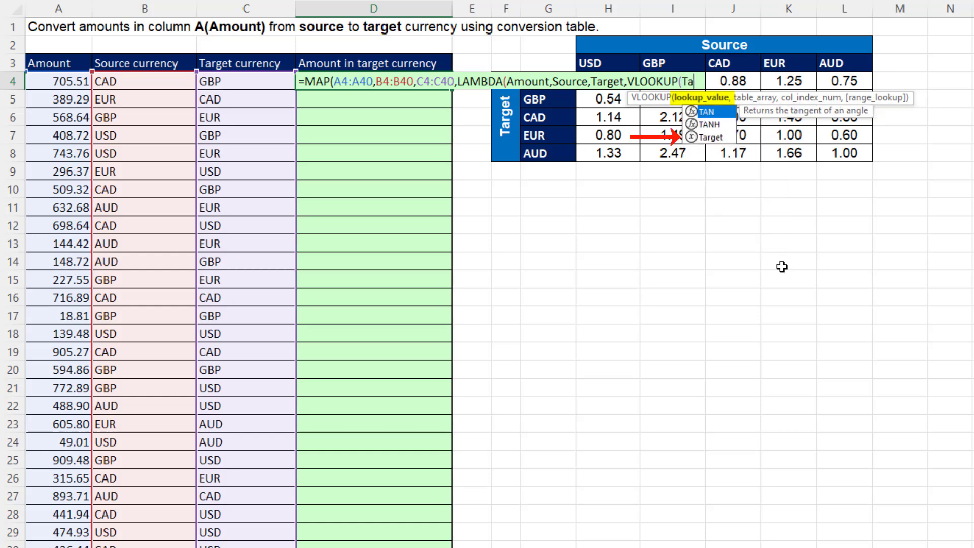
key(Down)
key(Down)
key(Tab)
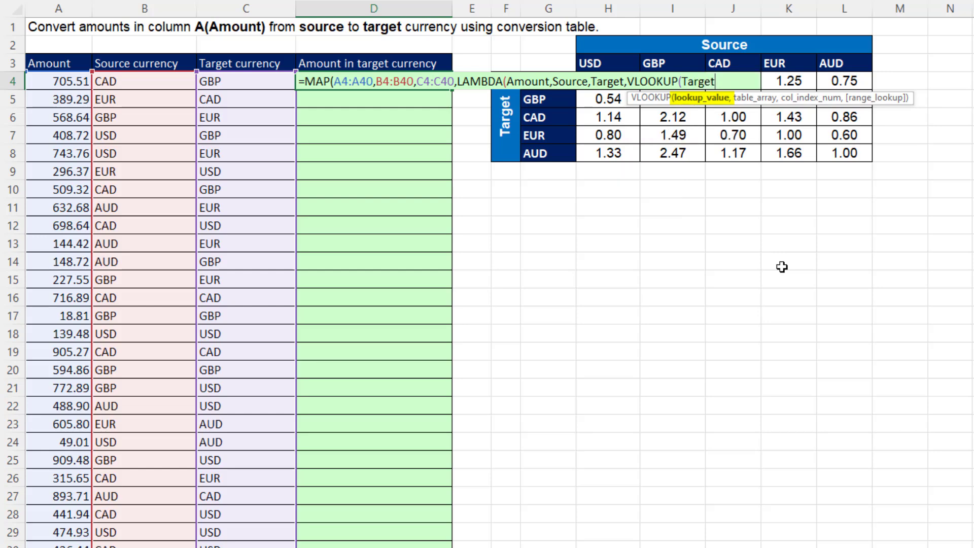
text(,)
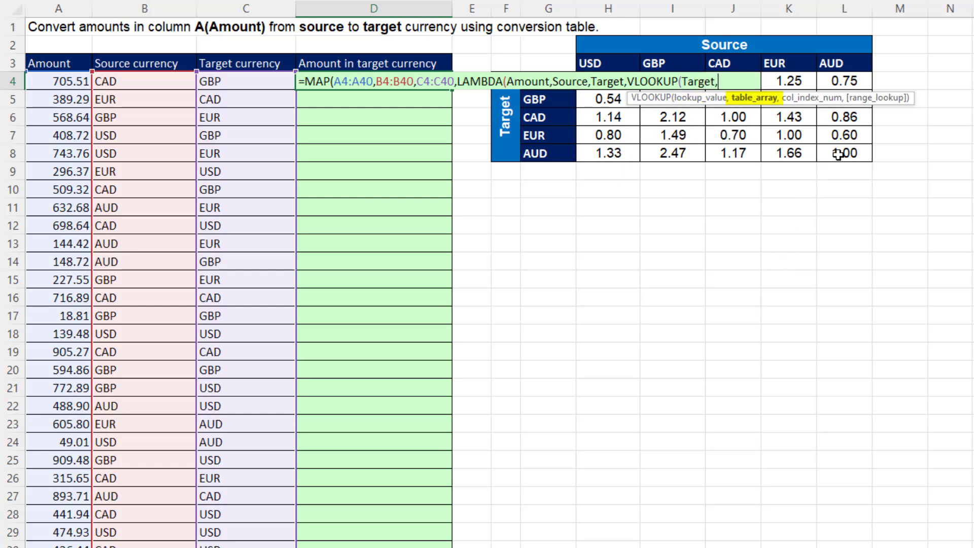
drag(838, 154, 542, 80)
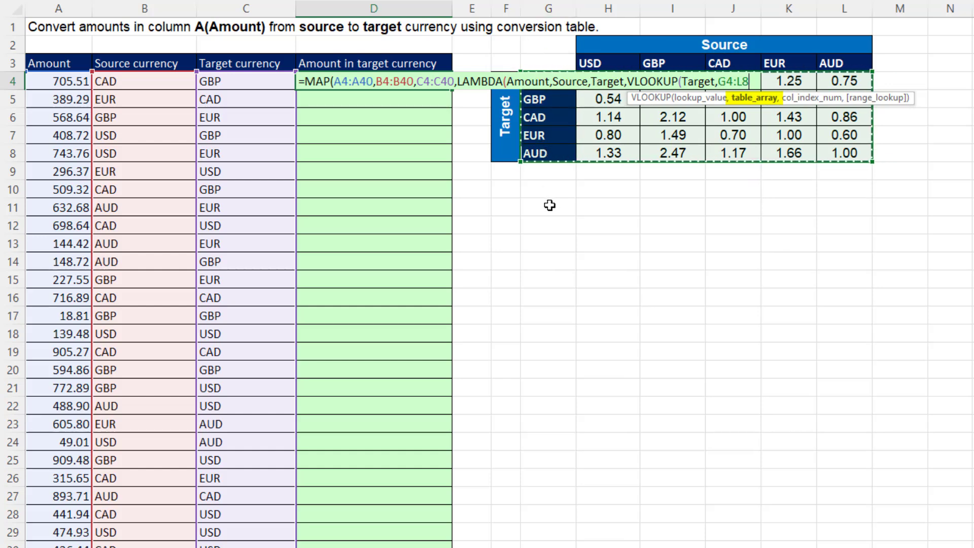
Step: Use XMATCH(Source,G3:L3) as the column index with exact match, multiplied by Amount
text(,)
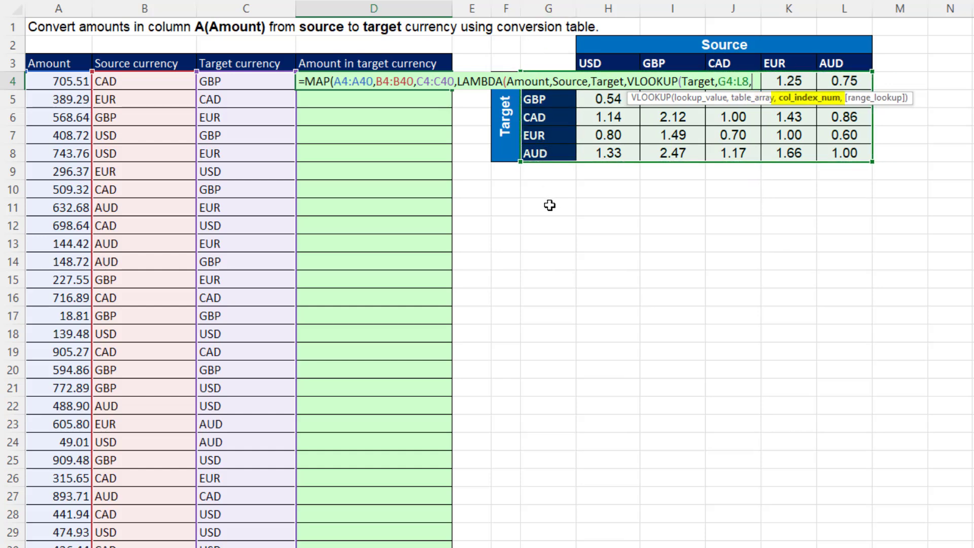
text(xm)
key(Tab)
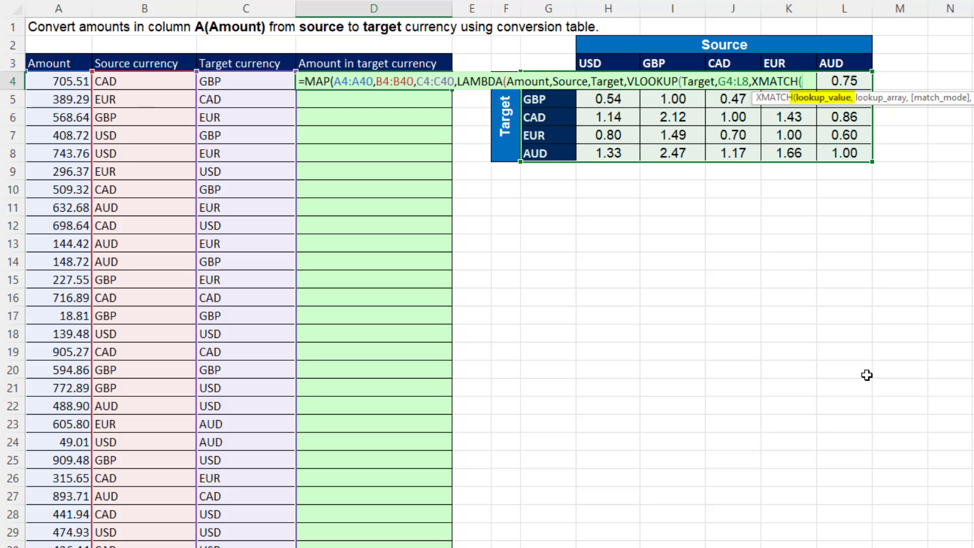
text(Sou)
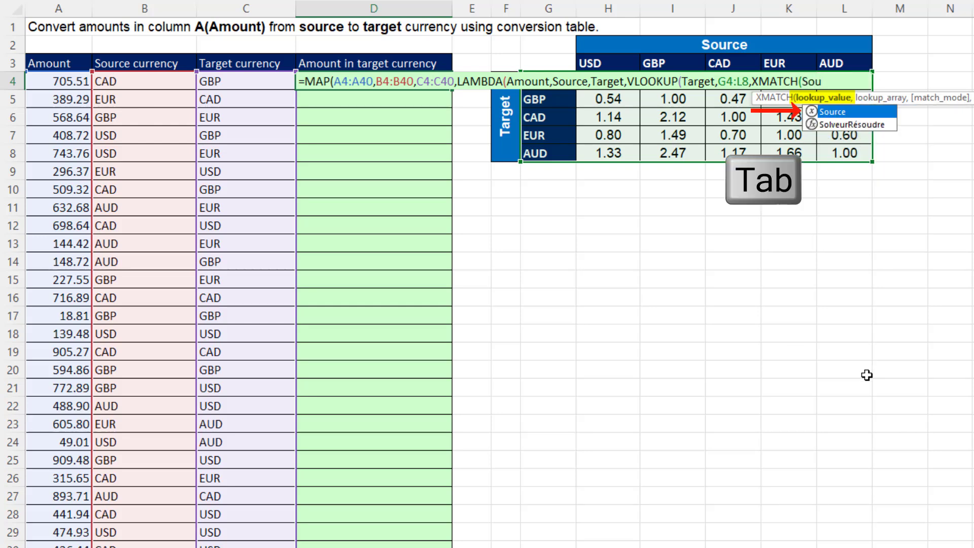
key(Tab)
text(,)
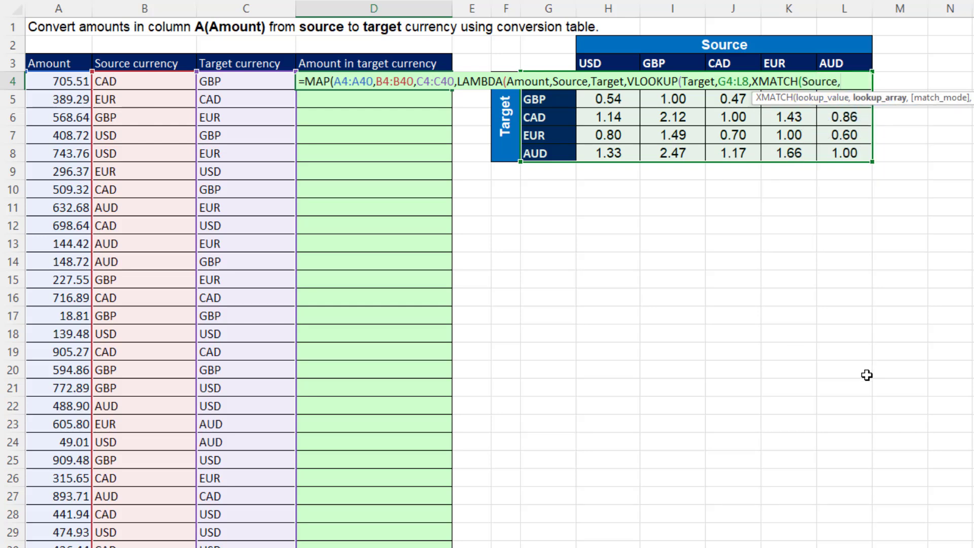
click(540, 63)
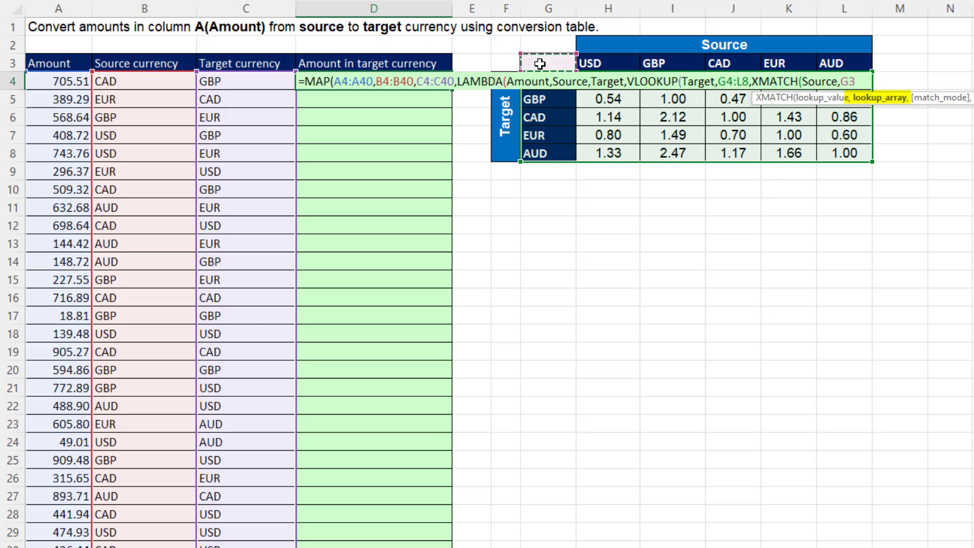
drag(540, 64, 858, 64)
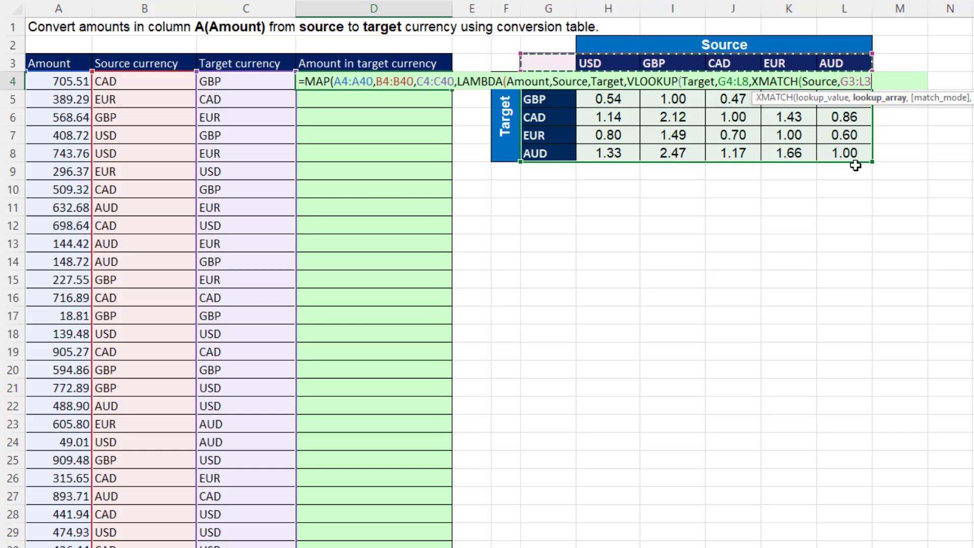
text())
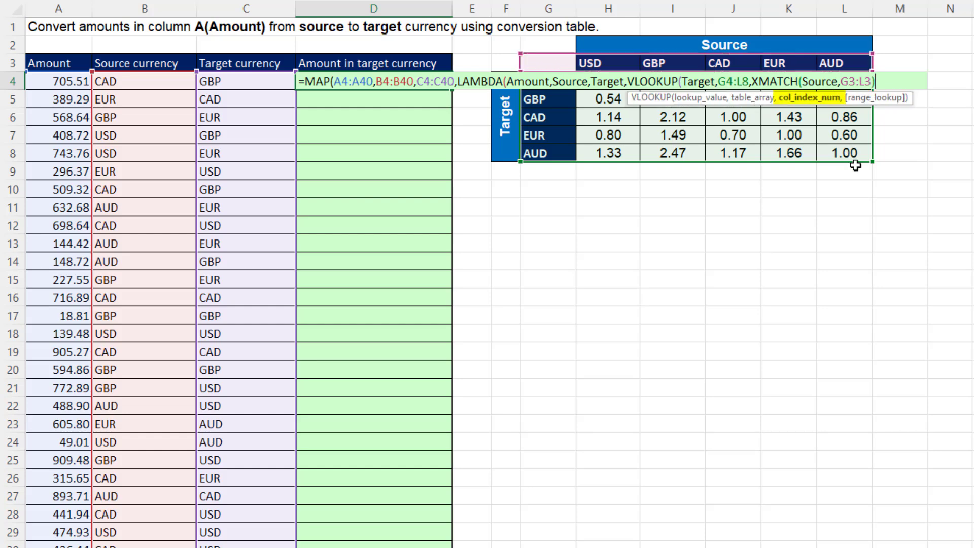
text(,)
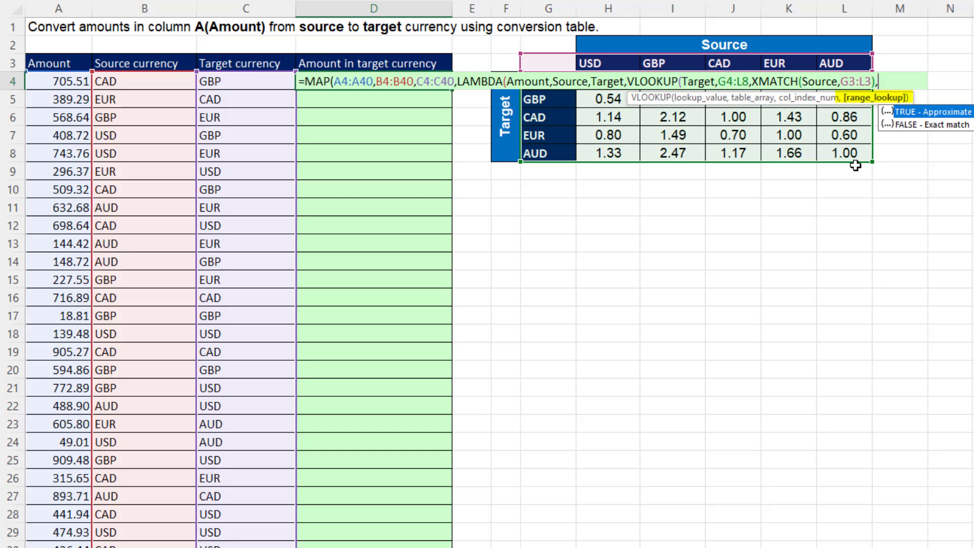
text(0))
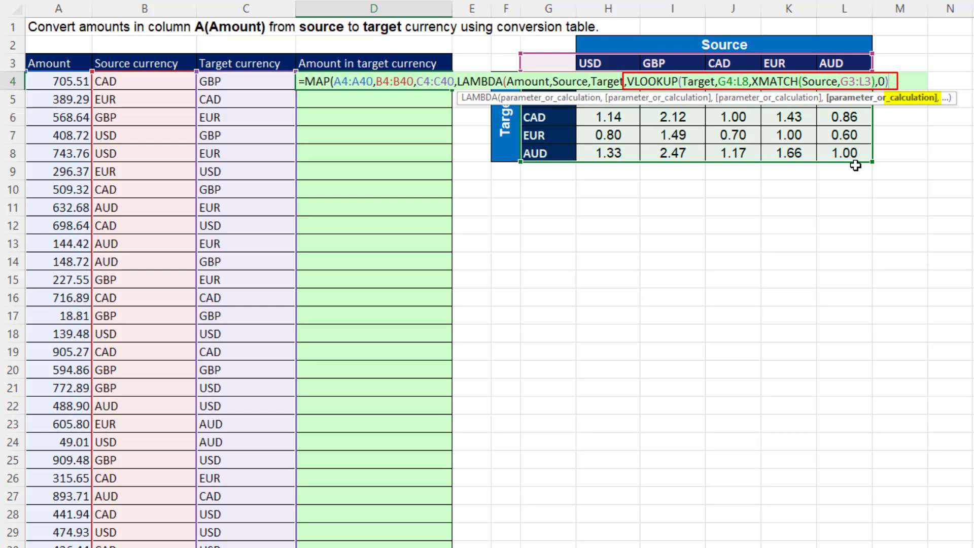
text(*)
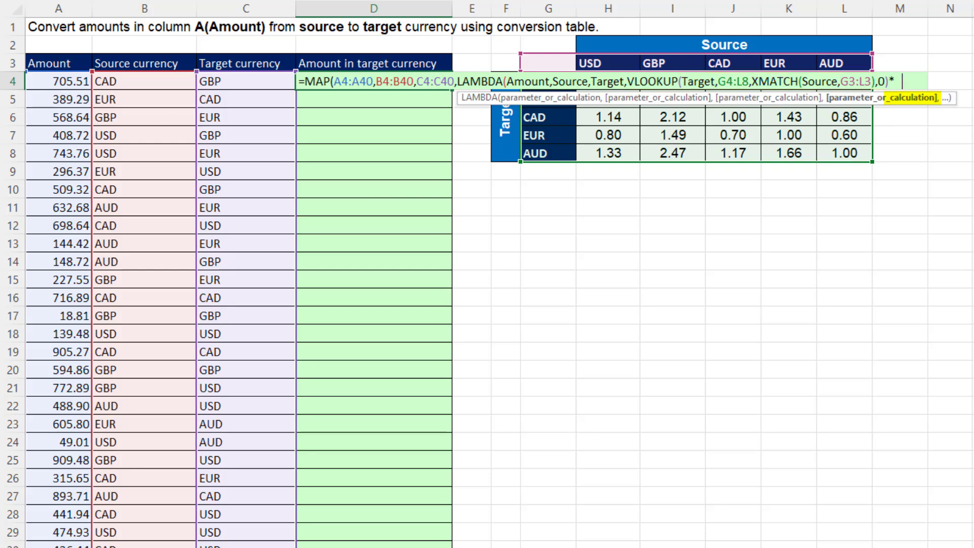
text(Amount)
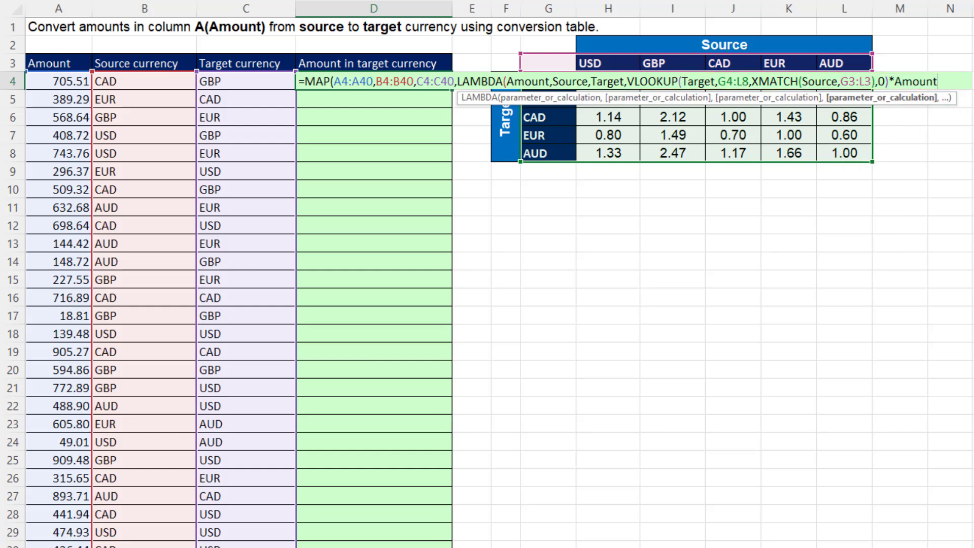
text())
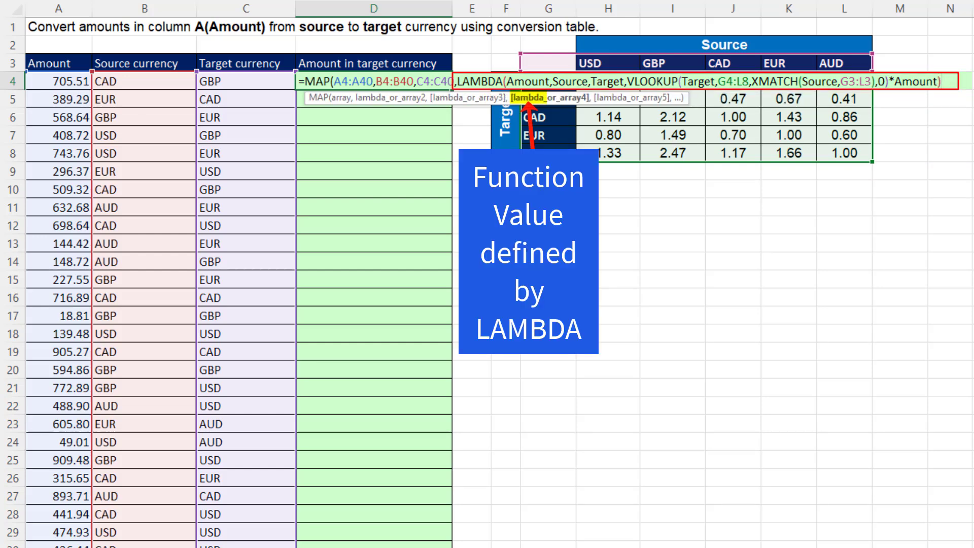
text())
Step: Commit the MAP formula so converted amounts like 333.08 spill down column D
key(Return)
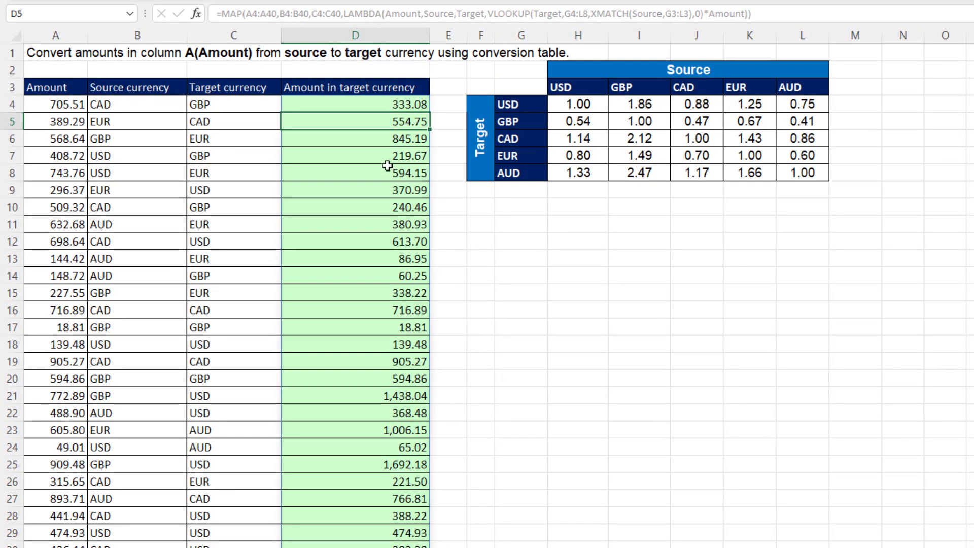
click(387, 166)
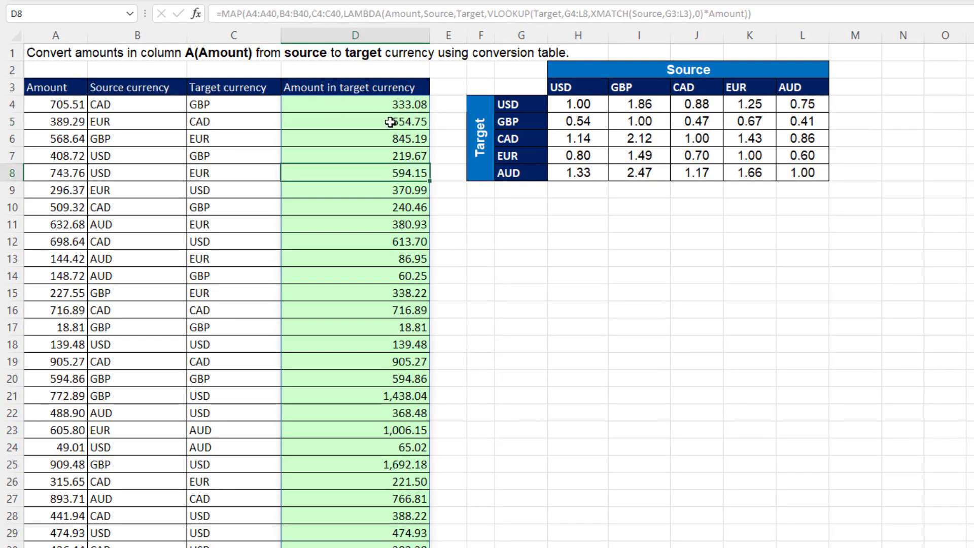
click(381, 109)
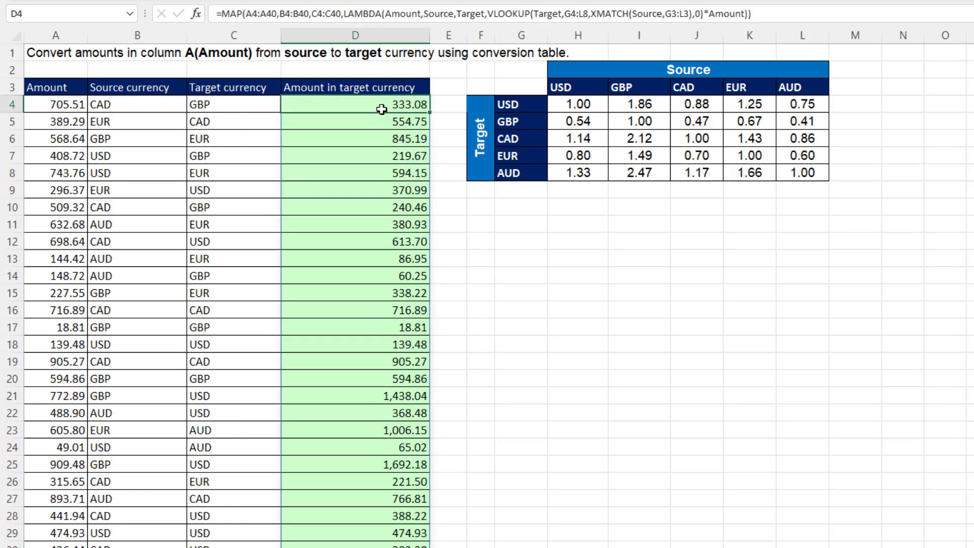
Step: Review D4's MAP formula ranges in edit mode without changing it
key(F2)
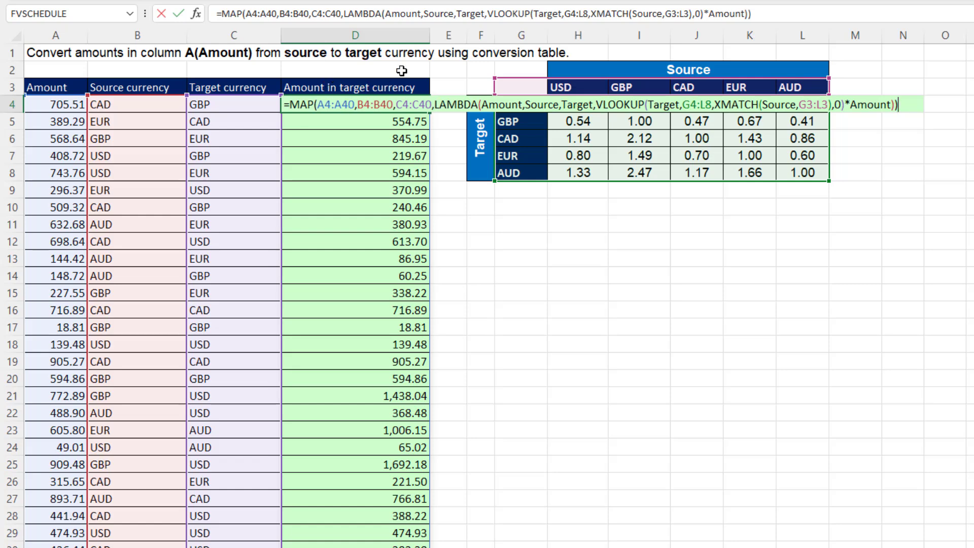
key(Return)
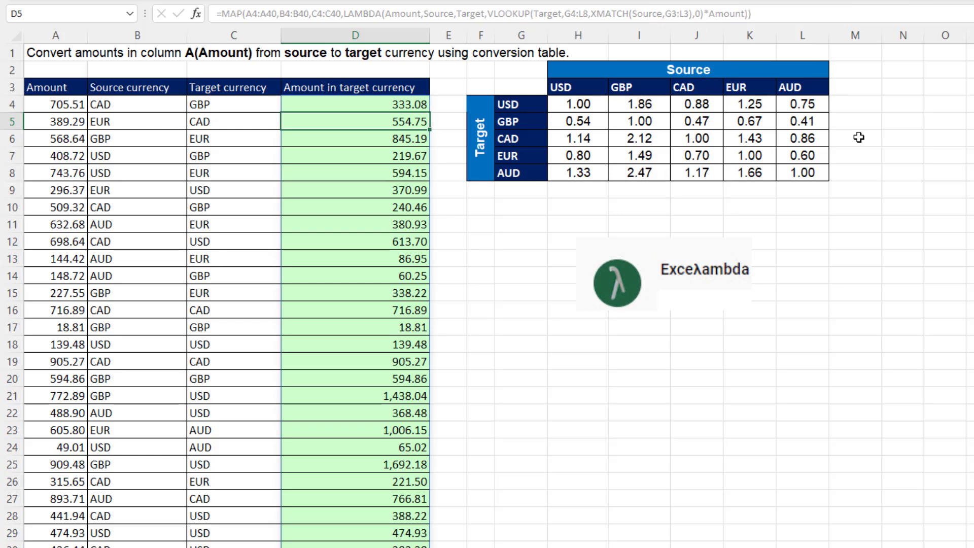
key(Up)
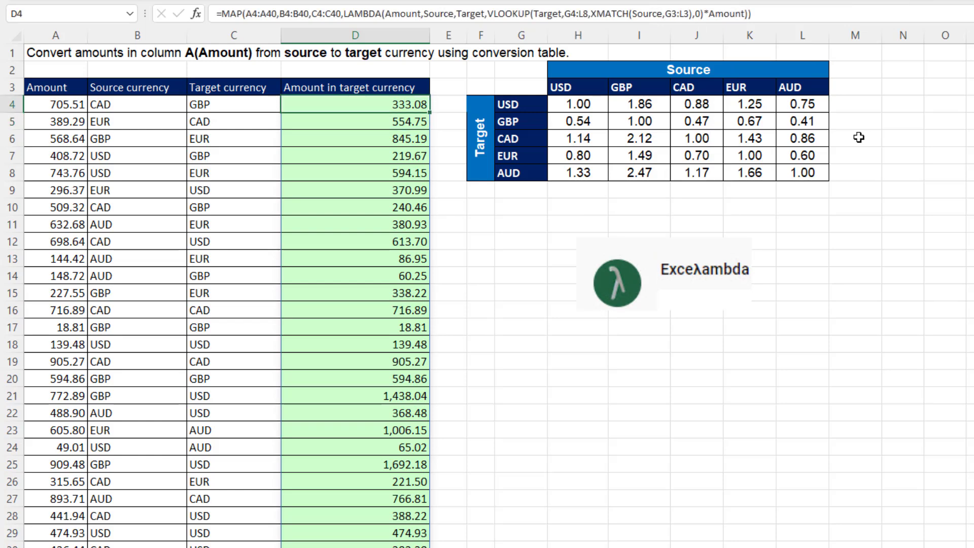
key(F2)
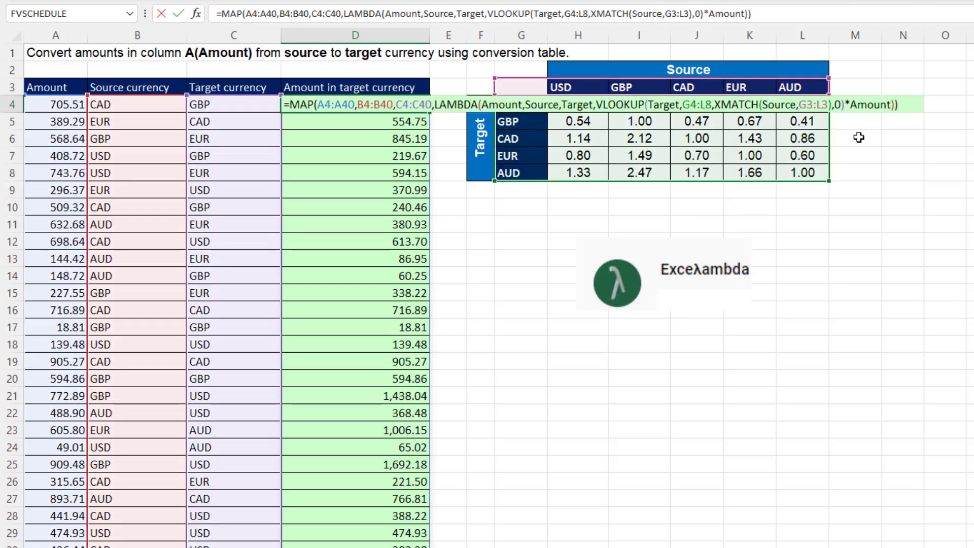